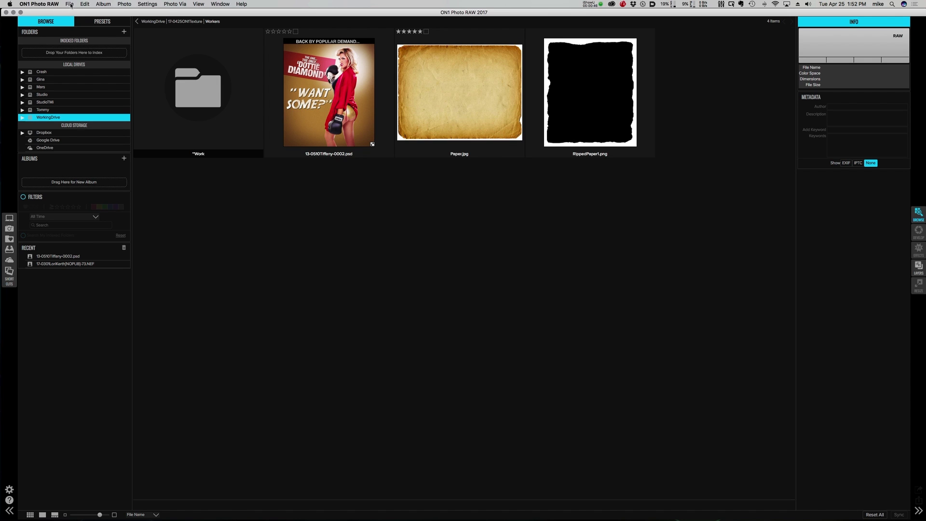
In the Extras Manager, choose Paper.jpg to import as a texture.
{"action": "left_click", "coordinate": [70, 4]}
{"action": "left_click", "coordinate": [89, 47]}
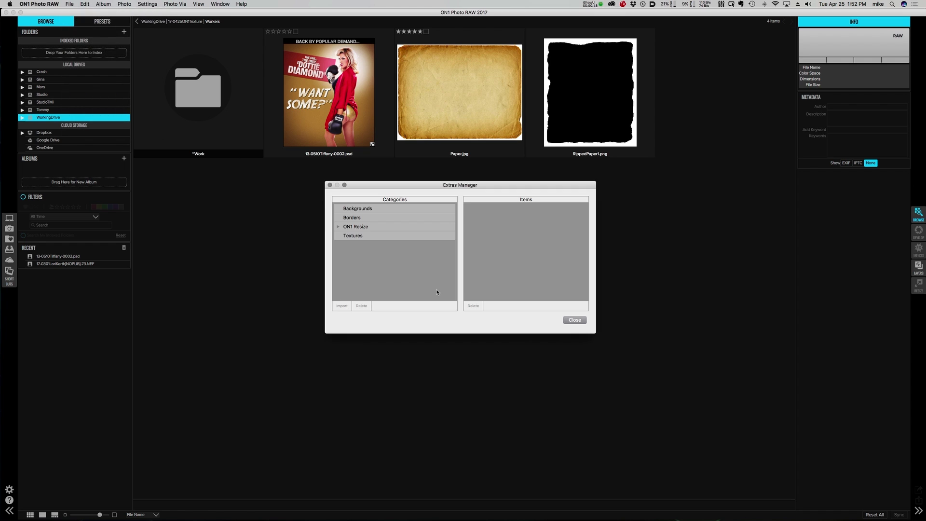
{"action": "left_click", "coordinate": [357, 238]}
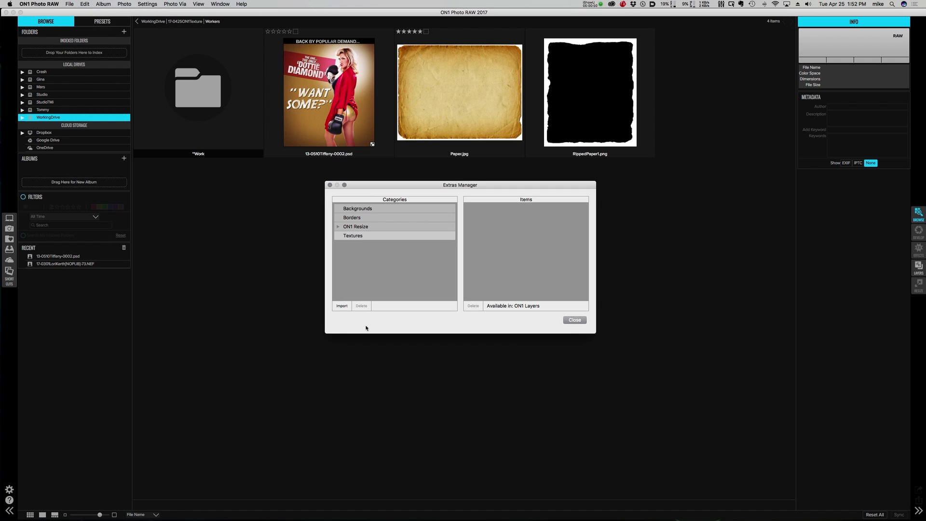
{"action": "left_click", "coordinate": [343, 306]}
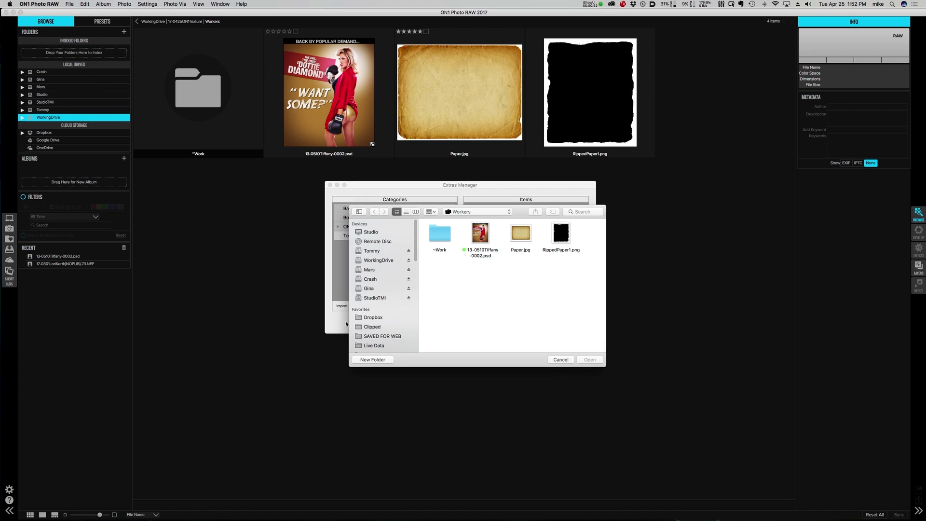
{"action": "left_click", "coordinate": [520, 234]}
{"action": "left_click", "coordinate": [590, 360]}
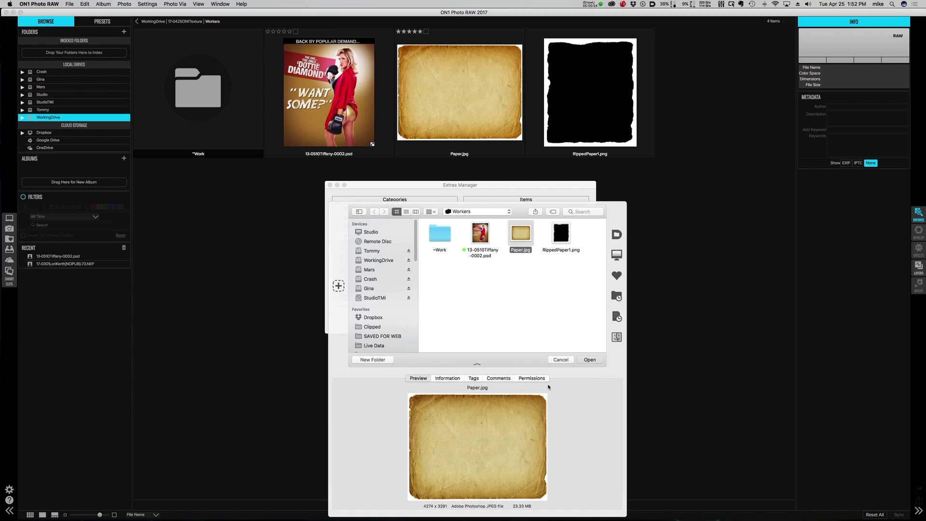
Put Paper.jpg in a new custom Textures category and complete the import.
{"action": "left_click", "coordinate": [463, 248]}
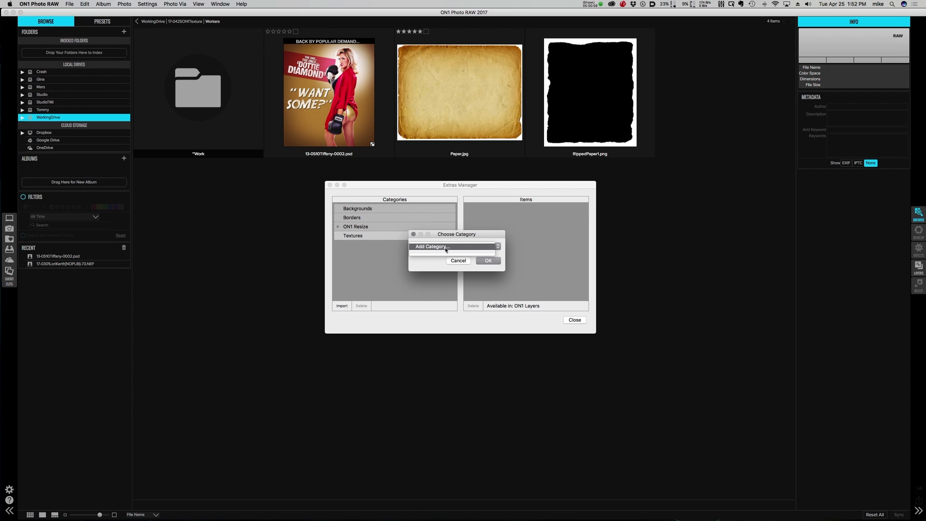
{"action": "left_click", "coordinate": [447, 251]}
{"action": "type", "text": "Mike"}
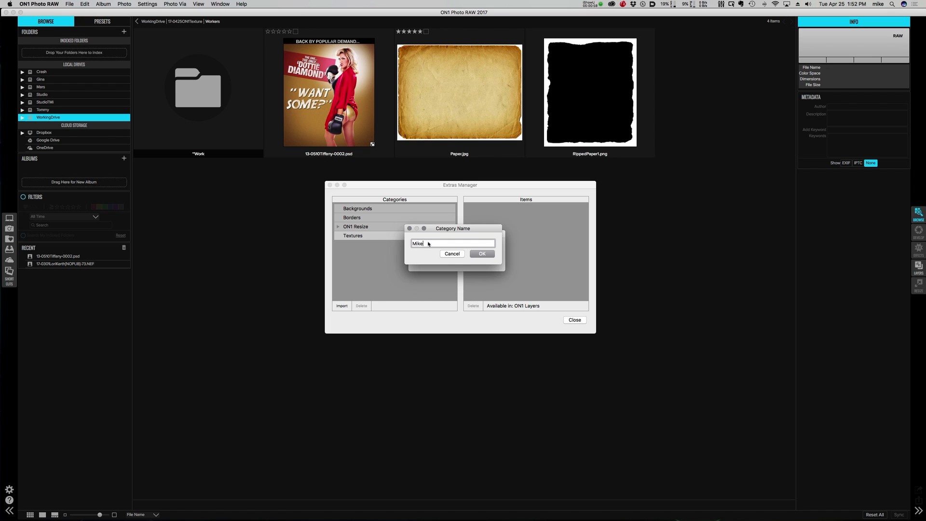
{"action": "key", "text": "Return"}
{"action": "left_click", "coordinate": [477, 260]}
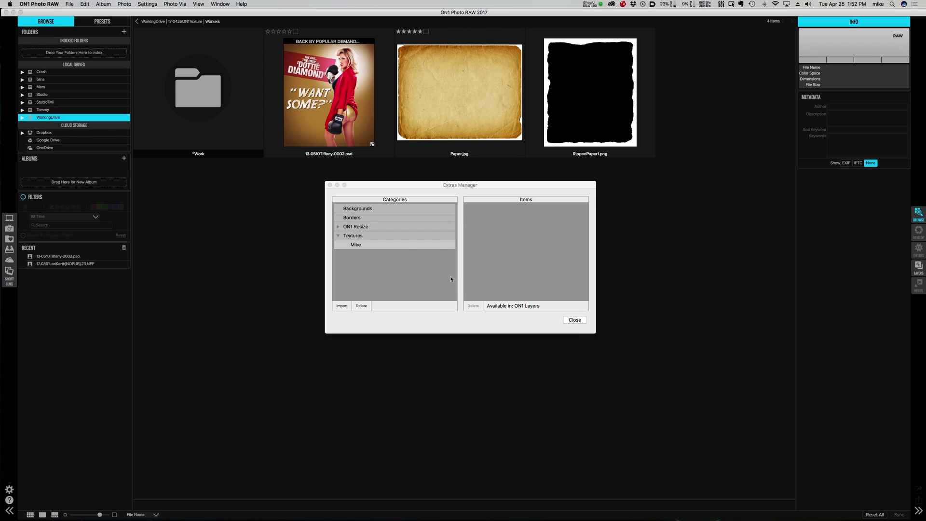
{"action": "left_click", "coordinate": [507, 280]}
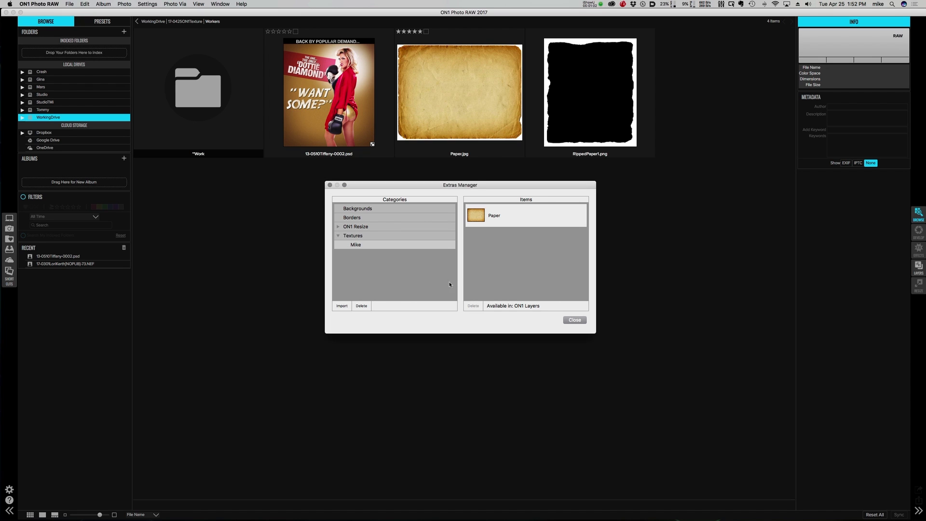
{"action": "left_click", "coordinate": [364, 219]}
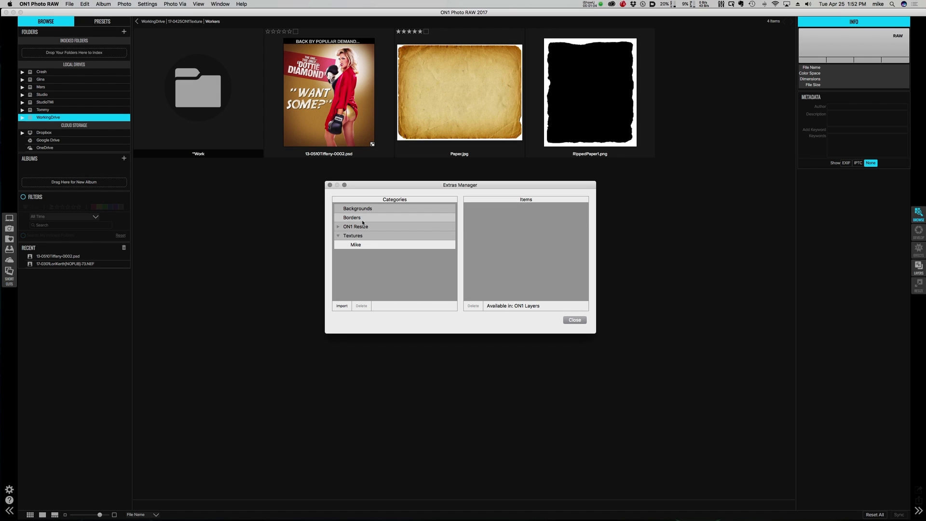
Import RippedPaper1.png into the custom Borders category, then close the Extras Manager.
{"action": "left_click", "coordinate": [343, 306]}
{"action": "left_click", "coordinate": [561, 234]}
{"action": "left_click", "coordinate": [590, 359]}
{"action": "left_click", "coordinate": [443, 247]}
{"action": "left_click", "coordinate": [434, 240]}
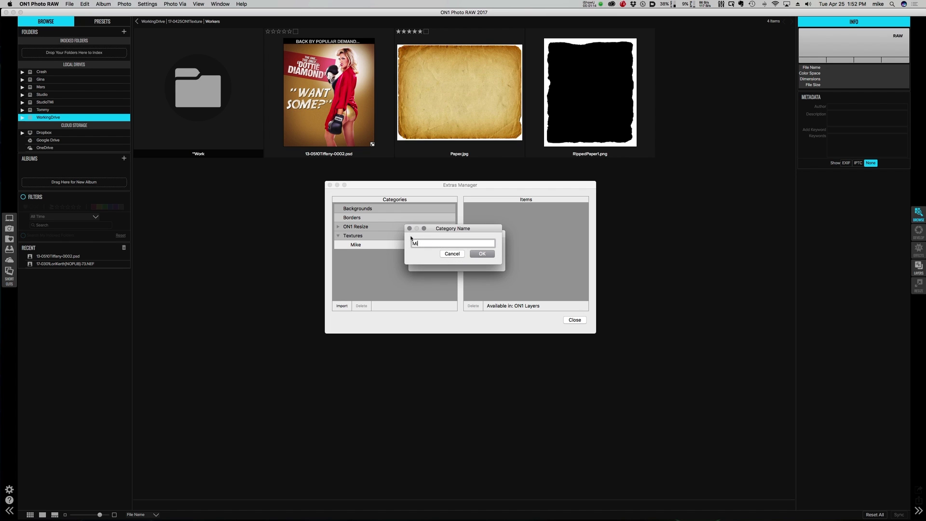
{"action": "left_click", "coordinate": [489, 261]}
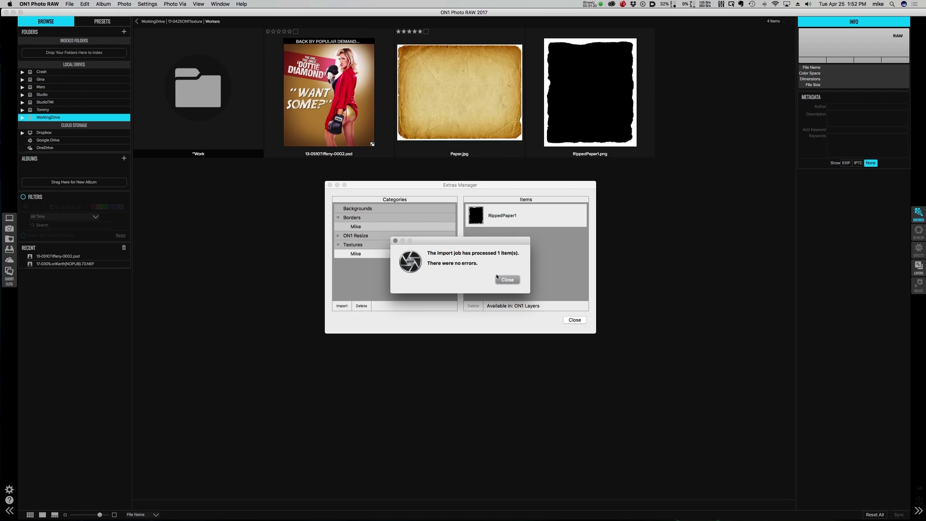
{"action": "left_click", "coordinate": [508, 280]}
{"action": "left_click", "coordinate": [574, 320]}
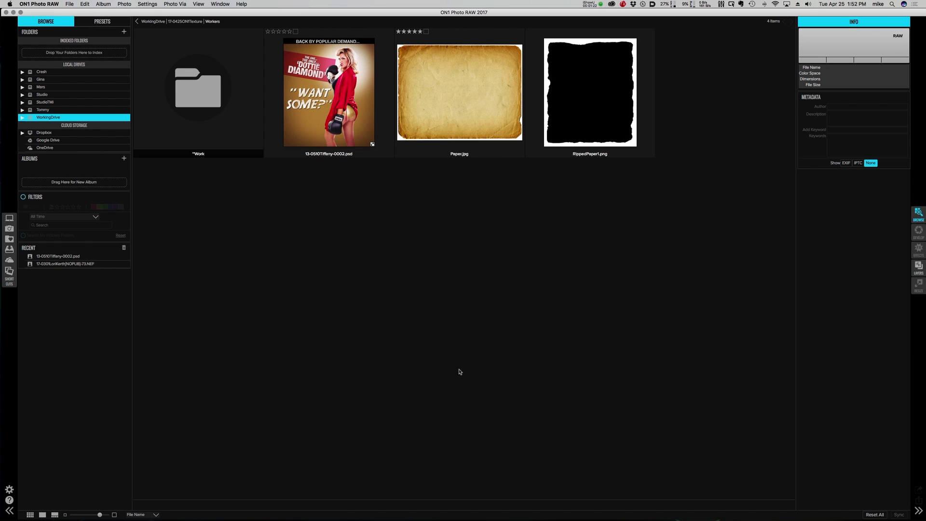
Open the boxing poster PSD in Effects and add a Textures filter.
{"action": "left_click", "coordinate": [337, 144]}
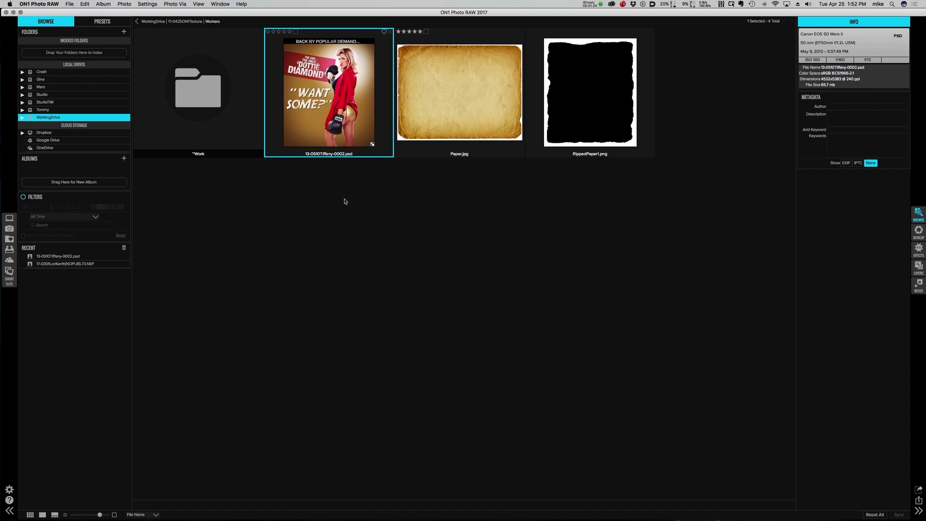
{"action": "left_click", "coordinate": [917, 255]}
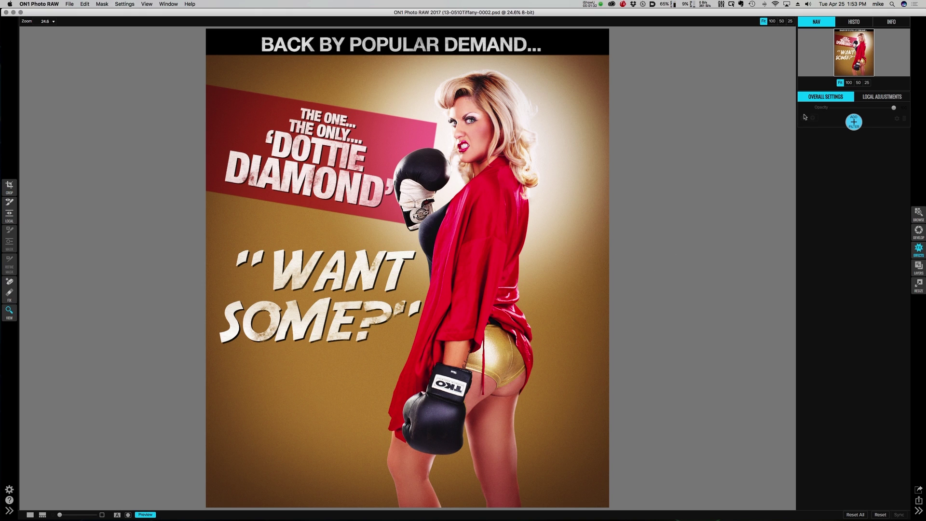
{"action": "left_click", "coordinate": [854, 121]}
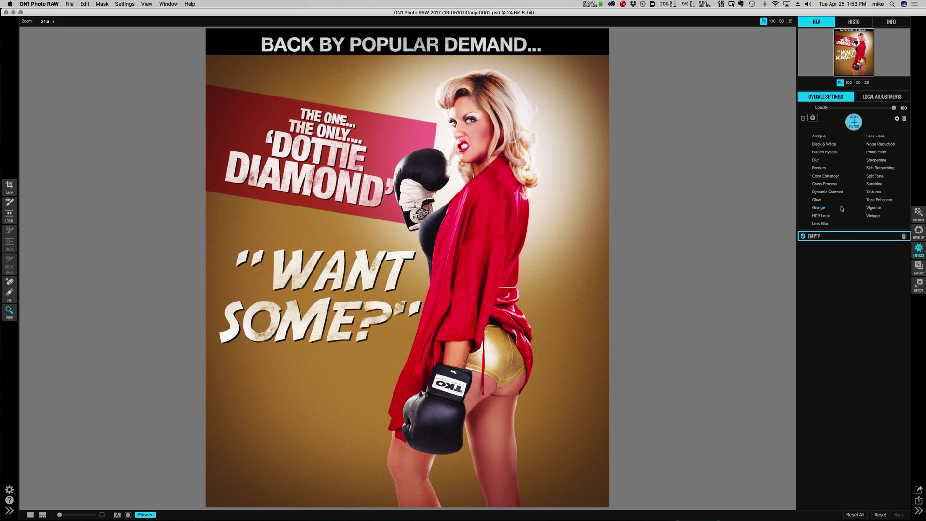
{"action": "left_click", "coordinate": [840, 214]}
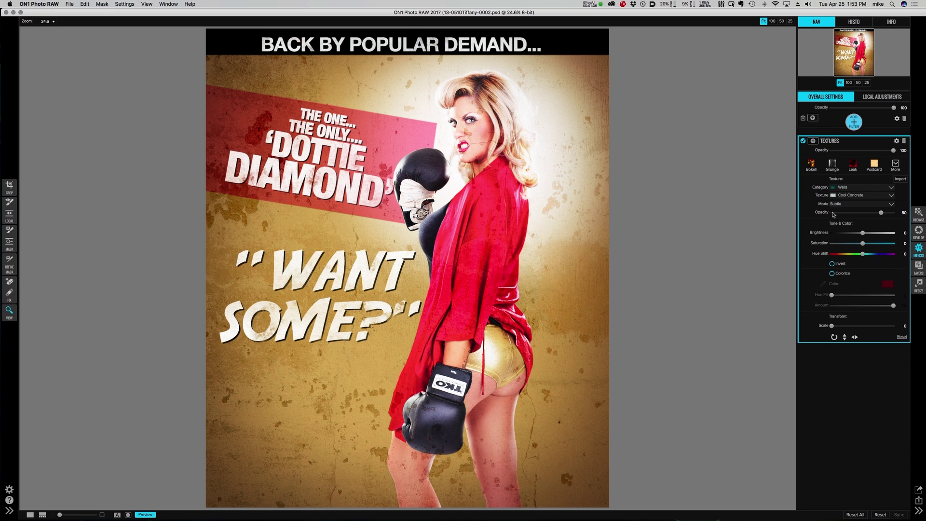
Select the imported Paper texture from the custom category and set Scale to 5.
{"action": "left_click", "coordinate": [861, 189]}
{"action": "scroll", "coordinate": [893, 375], "scroll_direction": "up", "scroll_amount": 3}
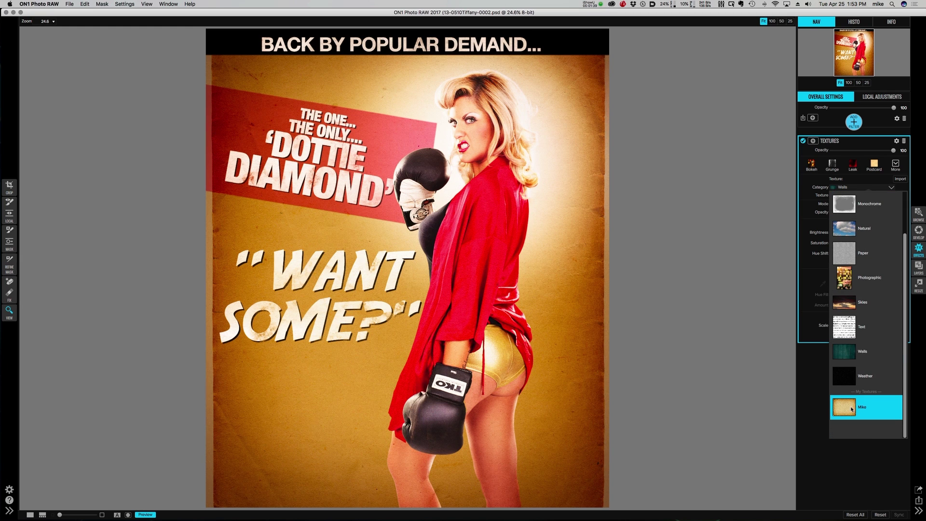
{"action": "left_click", "coordinate": [854, 408]}
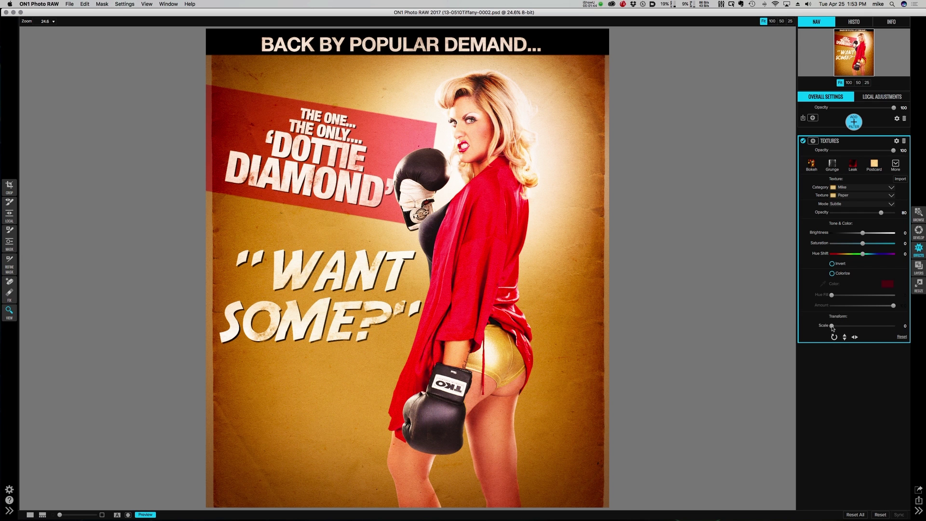
{"action": "left_click_drag", "start_coordinate": [832, 326], "coordinate": [835, 326]}
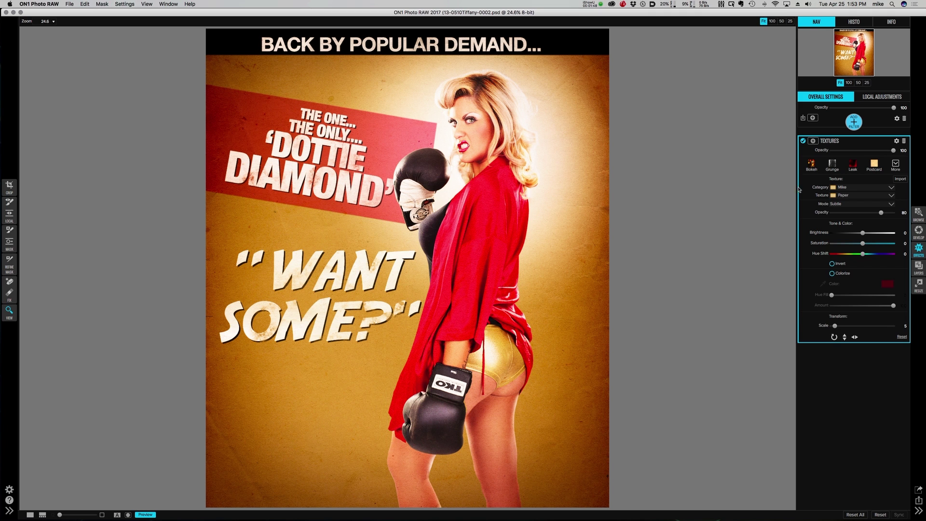
Set the texture Mode to Replace and lower the filter opacity to about 45.
{"action": "left_click", "coordinate": [848, 207]}
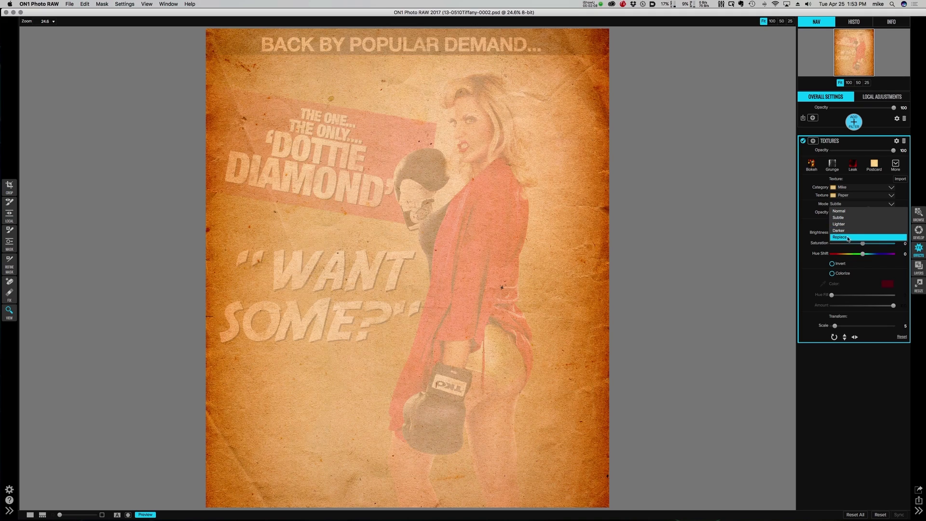
{"action": "left_click", "coordinate": [847, 239]}
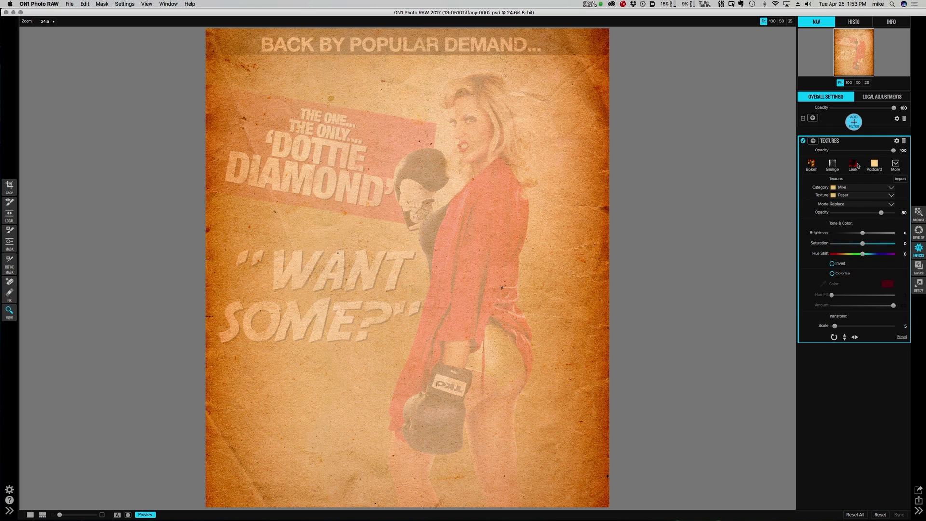
{"action": "left_click_drag", "start_coordinate": [894, 151], "coordinate": [860, 154]}
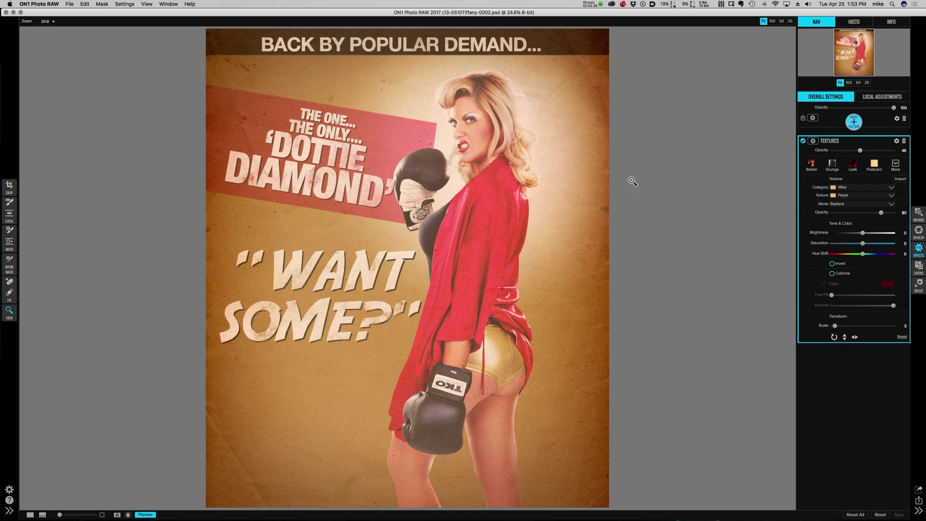
Mask the Textures filter with a 2400-size brush, painting the texture off the boxer's face and body.
{"action": "left_click", "coordinate": [814, 142]}
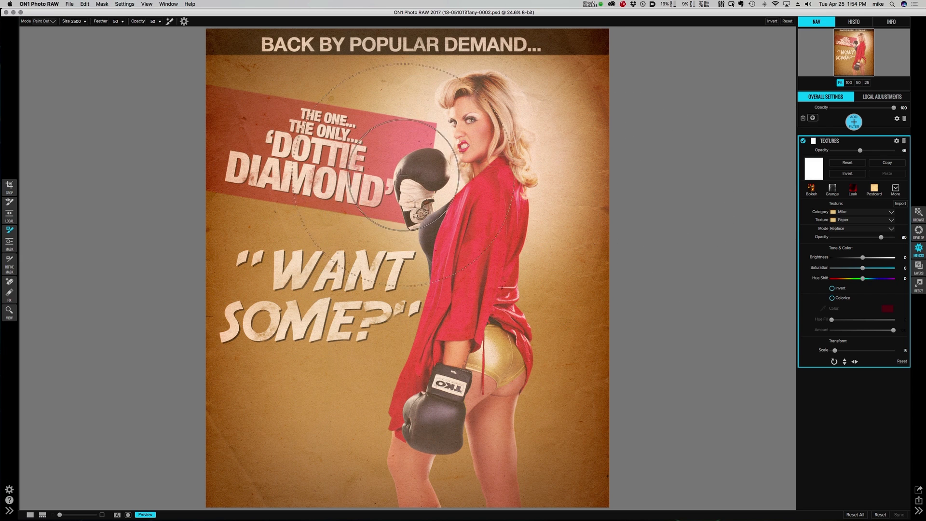
{"action": "key", "text": "bracketleft"}
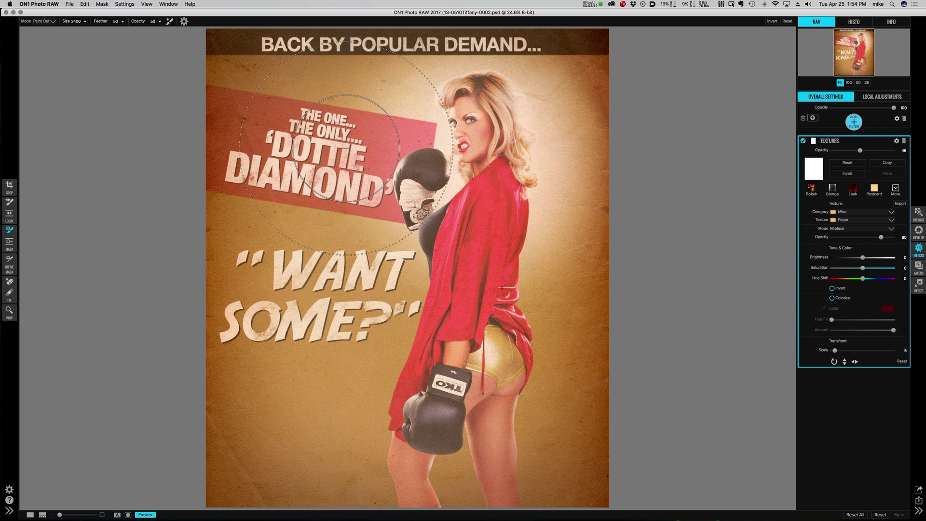
{"action": "left_click", "coordinate": [184, 21]}
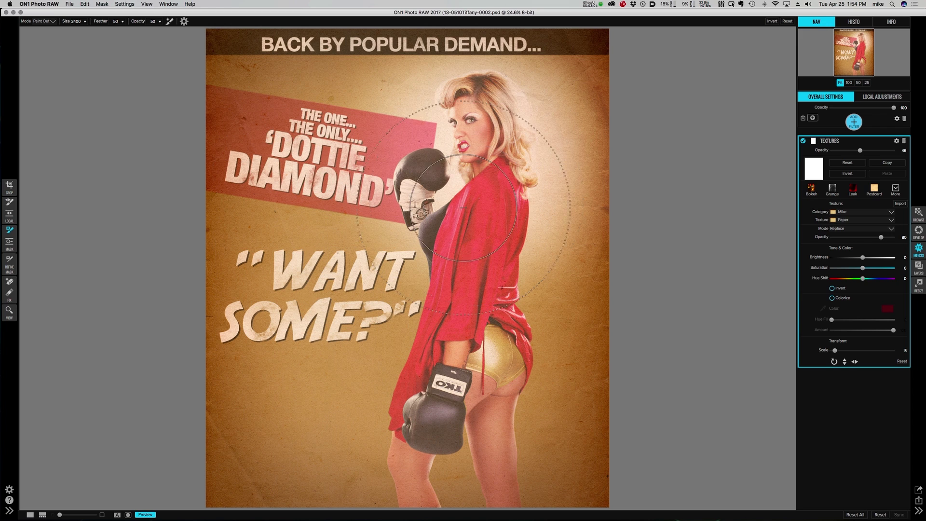
{"action": "mouse_move", "coordinate": [471, 135]}
{"action": "left_mouse_down"}
{"action": "mouse_move", "coordinate": [461, 152]}
{"action": "mouse_move", "coordinate": [471, 147]}
{"action": "mouse_move", "coordinate": [447, 283]}
{"action": "mouse_move", "coordinate": [412, 361]}
{"action": "mouse_move", "coordinate": [390, 381]}
{"action": "mouse_move", "coordinate": [455, 301]}
{"action": "mouse_move", "coordinate": [495, 214]}
{"action": "mouse_move", "coordinate": [439, 162]}
{"action": "mouse_move", "coordinate": [483, 116]}
{"action": "left_mouse_up"}
{"action": "mouse_move", "coordinate": [448, 144]}
{"action": "left_mouse_down"}
{"action": "mouse_move", "coordinate": [488, 153]}
{"action": "mouse_move", "coordinate": [493, 184]}
{"action": "mouse_move", "coordinate": [492, 228]}
{"action": "mouse_move", "coordinate": [469, 260]}
{"action": "mouse_move", "coordinate": [430, 382]}
{"action": "mouse_move", "coordinate": [491, 379]}
{"action": "mouse_move", "coordinate": [448, 405]}
{"action": "left_mouse_up"}
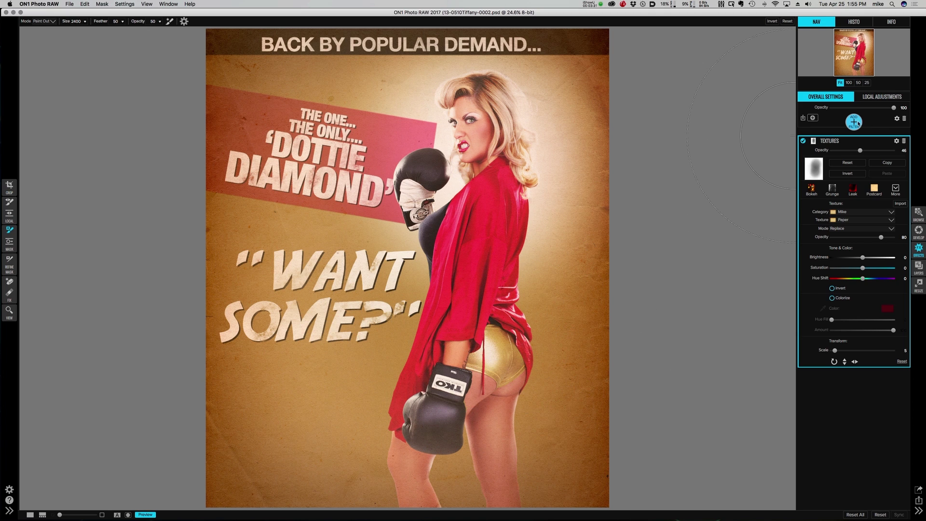
Add a Borders filter using the imported RippedPaper1 border from the custom category.
{"action": "left_click", "coordinate": [854, 122]}
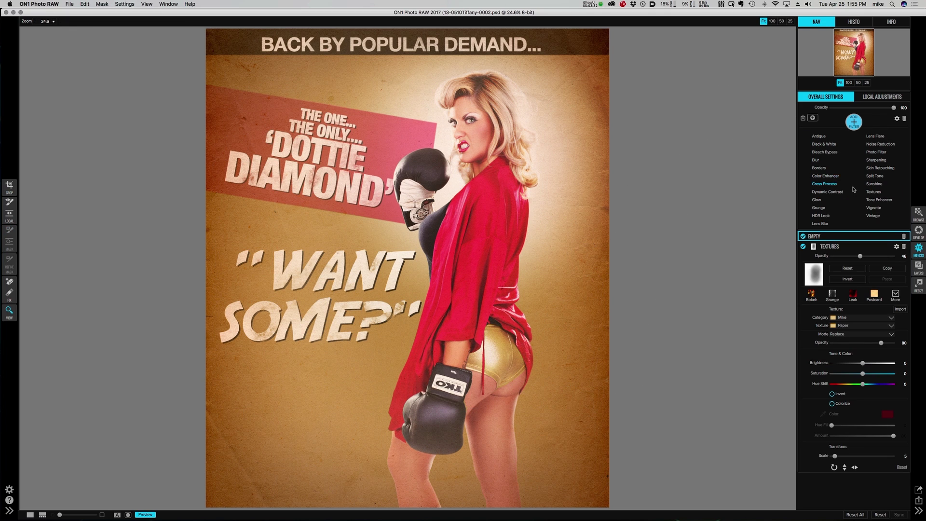
{"action": "left_click", "coordinate": [819, 168]}
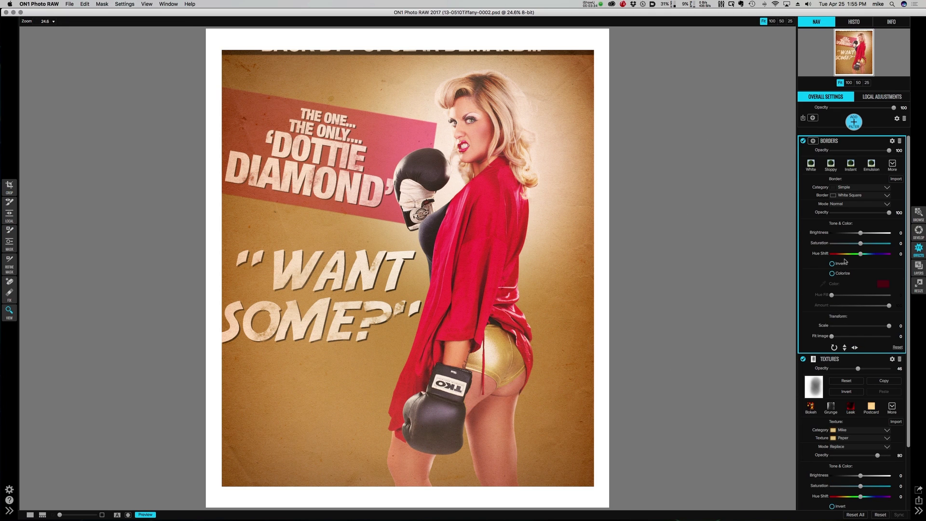
{"action": "left_click", "coordinate": [871, 189]}
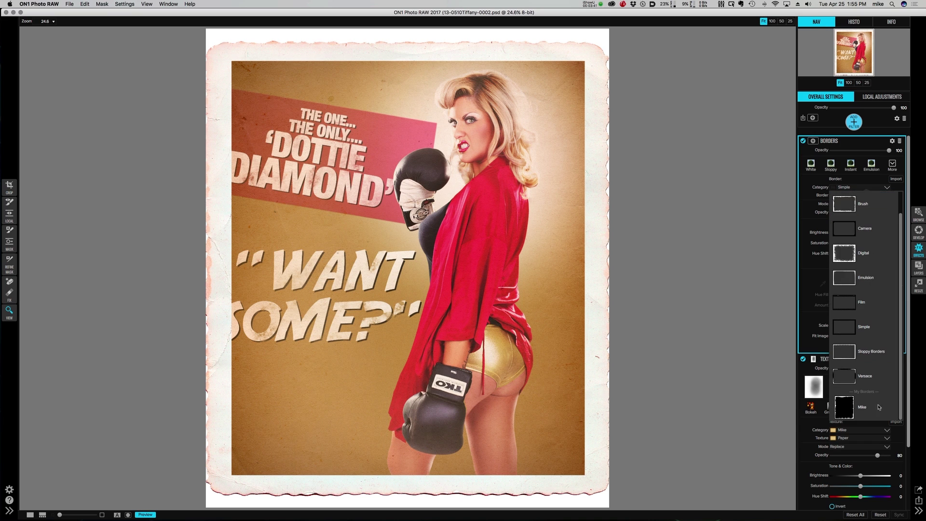
{"action": "left_click", "coordinate": [845, 409]}
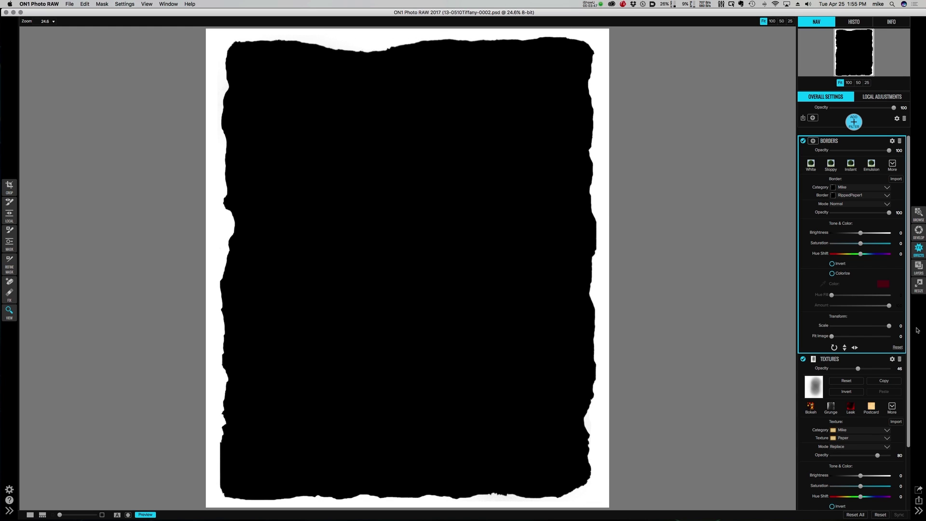
{"action": "left_click", "coordinate": [901, 326]}
{"action": "left_click", "coordinate": [851, 204]}
Blend the border in Lighter mode and try several rotations and flips.
{"action": "left_click", "coordinate": [849, 215]}
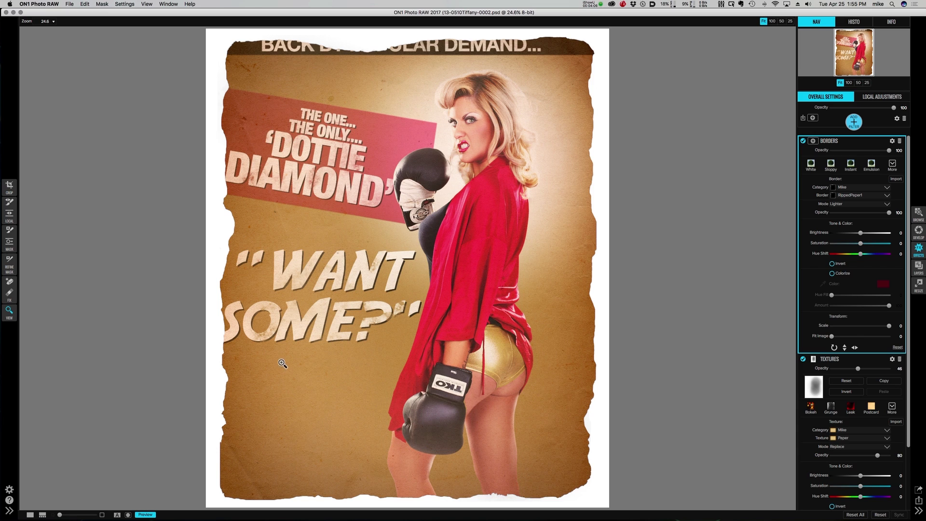
{"action": "left_click", "coordinate": [835, 348]}
{"action": "left_click", "coordinate": [834, 348]}
{"action": "left_click", "coordinate": [834, 347]}
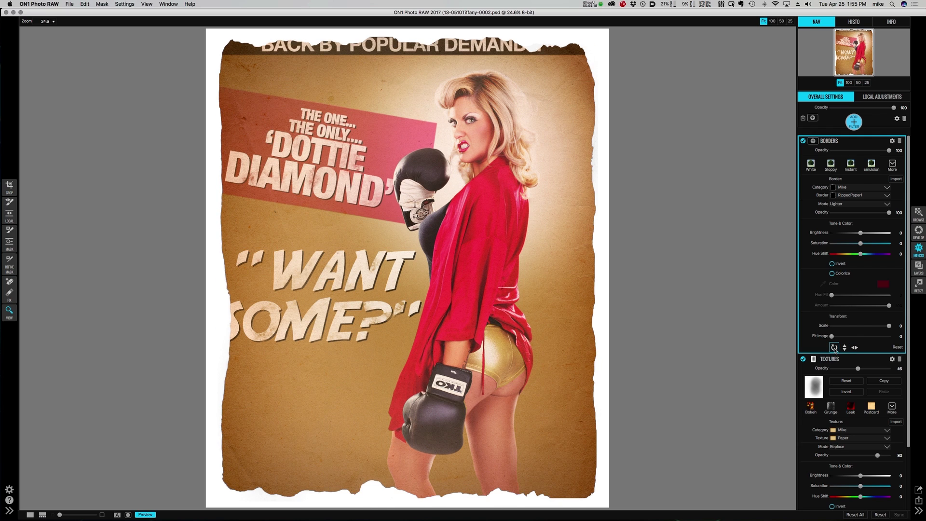
{"action": "left_click", "coordinate": [835, 348]}
{"action": "left_click", "coordinate": [834, 347]}
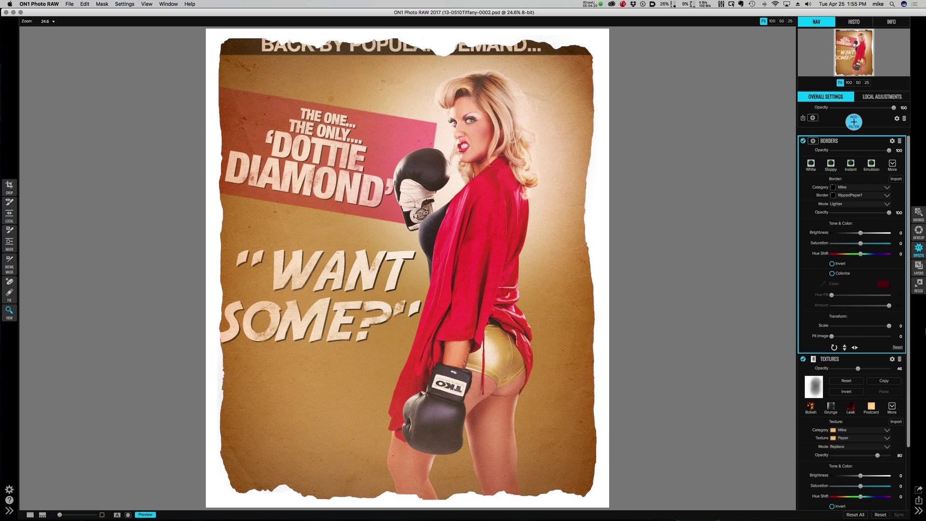
{"action": "left_click", "coordinate": [845, 348]}
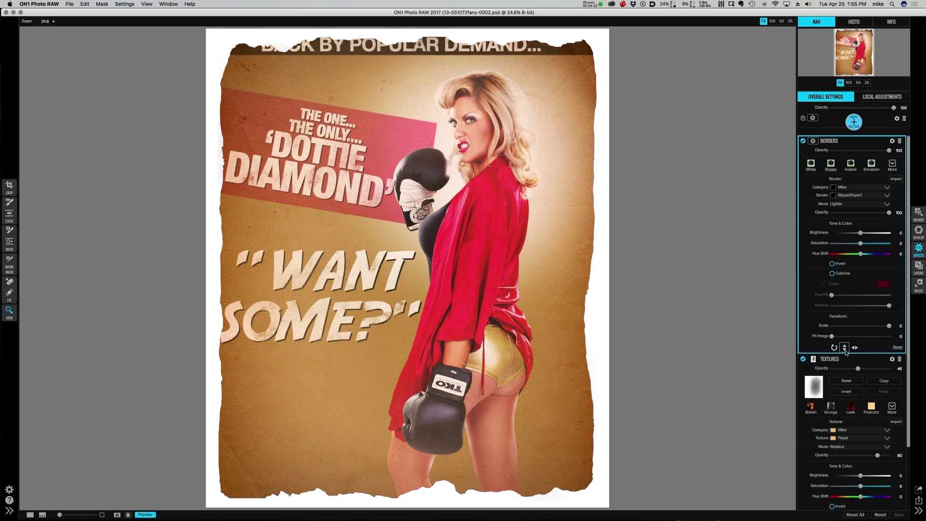
{"action": "left_click", "coordinate": [857, 349]}
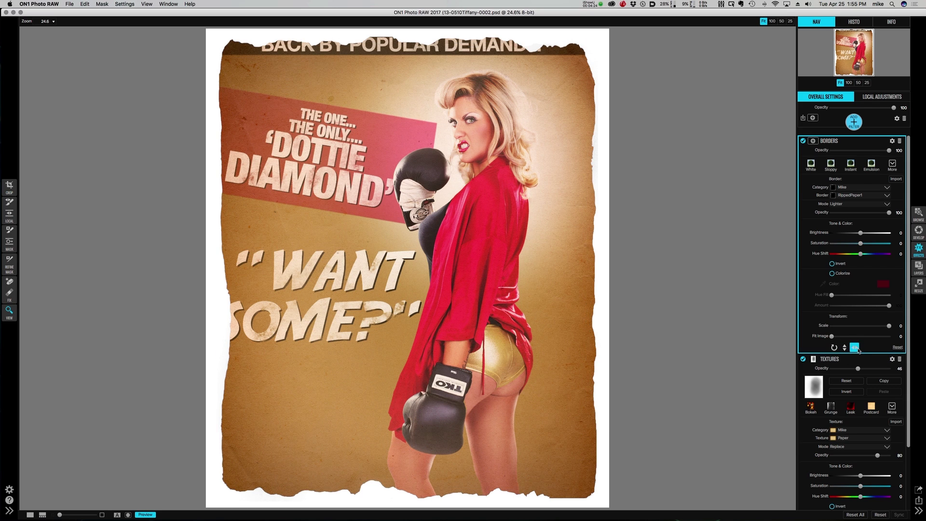
{"action": "left_click", "coordinate": [855, 348]}
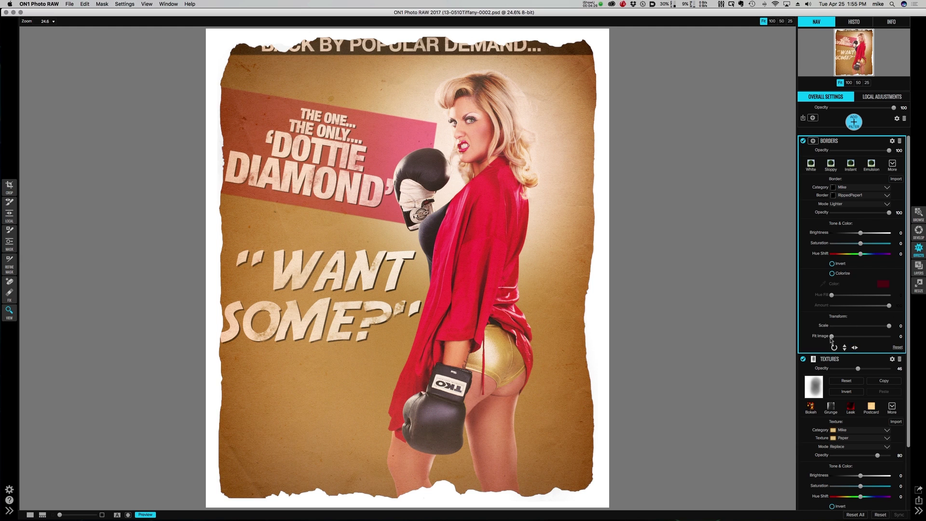
Set the border's Fit Image to 3 and settle on a flipped orientation.
{"action": "left_click_drag", "start_coordinate": [832, 337], "coordinate": [841, 337]}
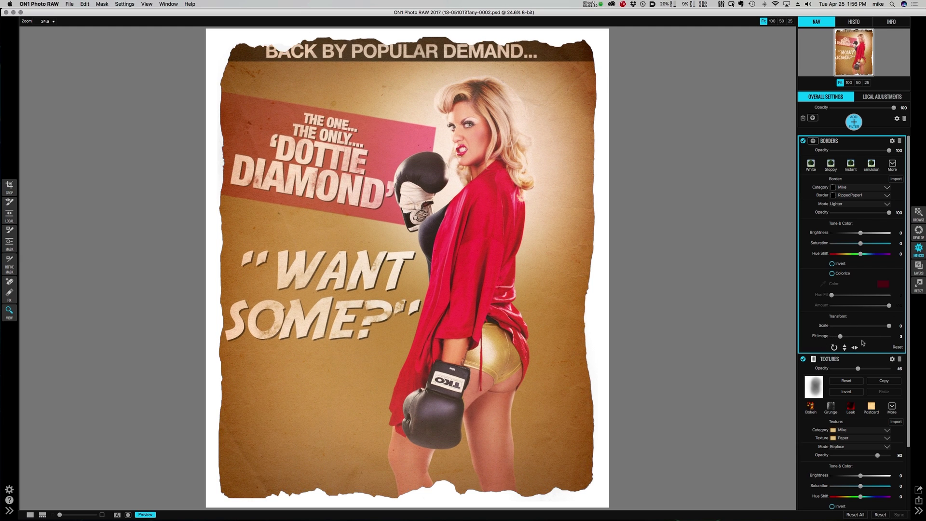
{"action": "left_click", "coordinate": [855, 348]}
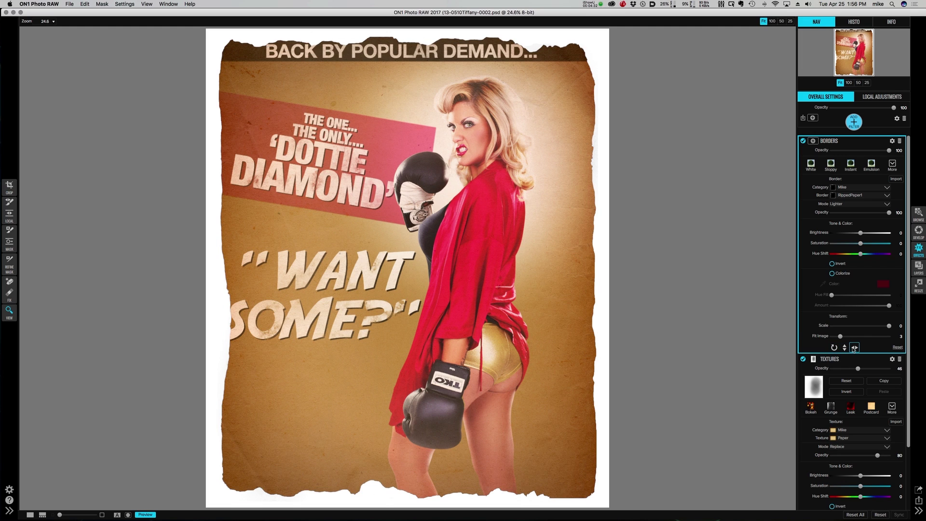
{"action": "left_click", "coordinate": [844, 347]}
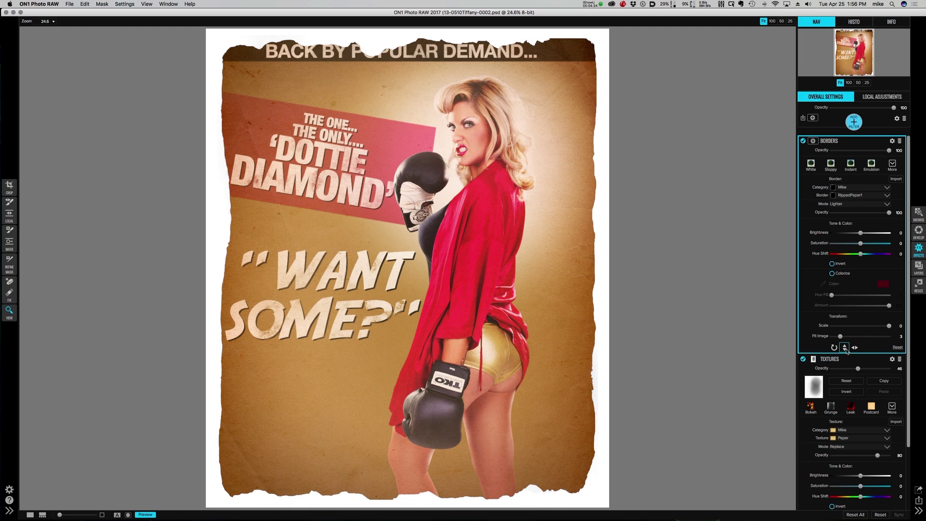
{"action": "left_click", "coordinate": [834, 348]}
{"action": "left_click", "coordinate": [835, 348]}
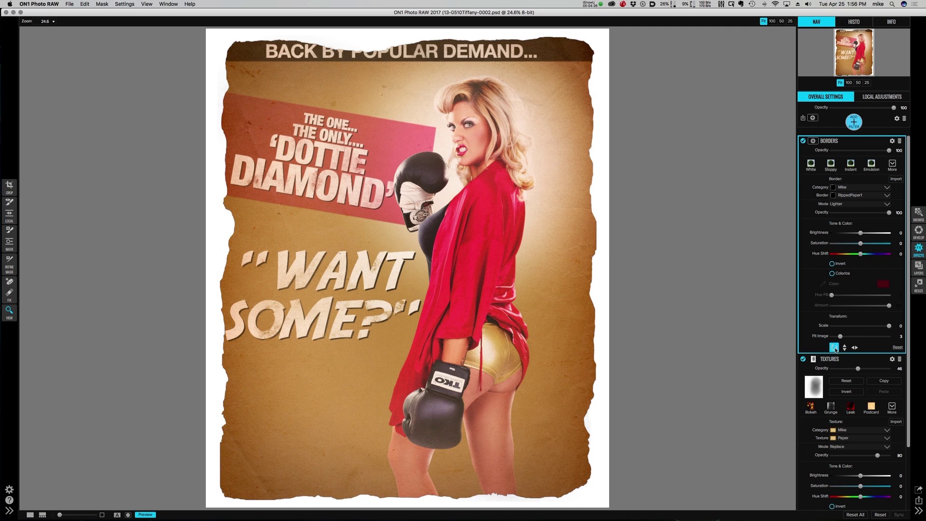
{"action": "left_click", "coordinate": [845, 348]}
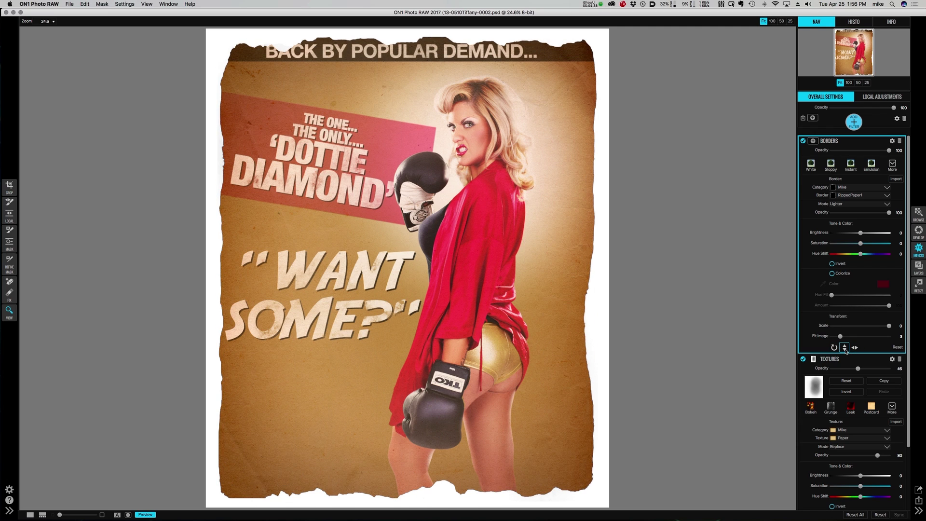
{"action": "left_click", "coordinate": [855, 347]}
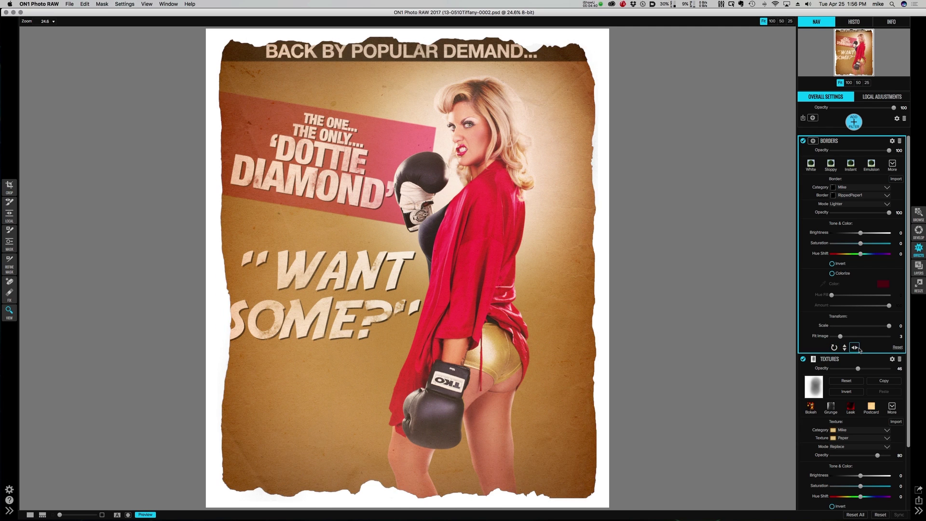